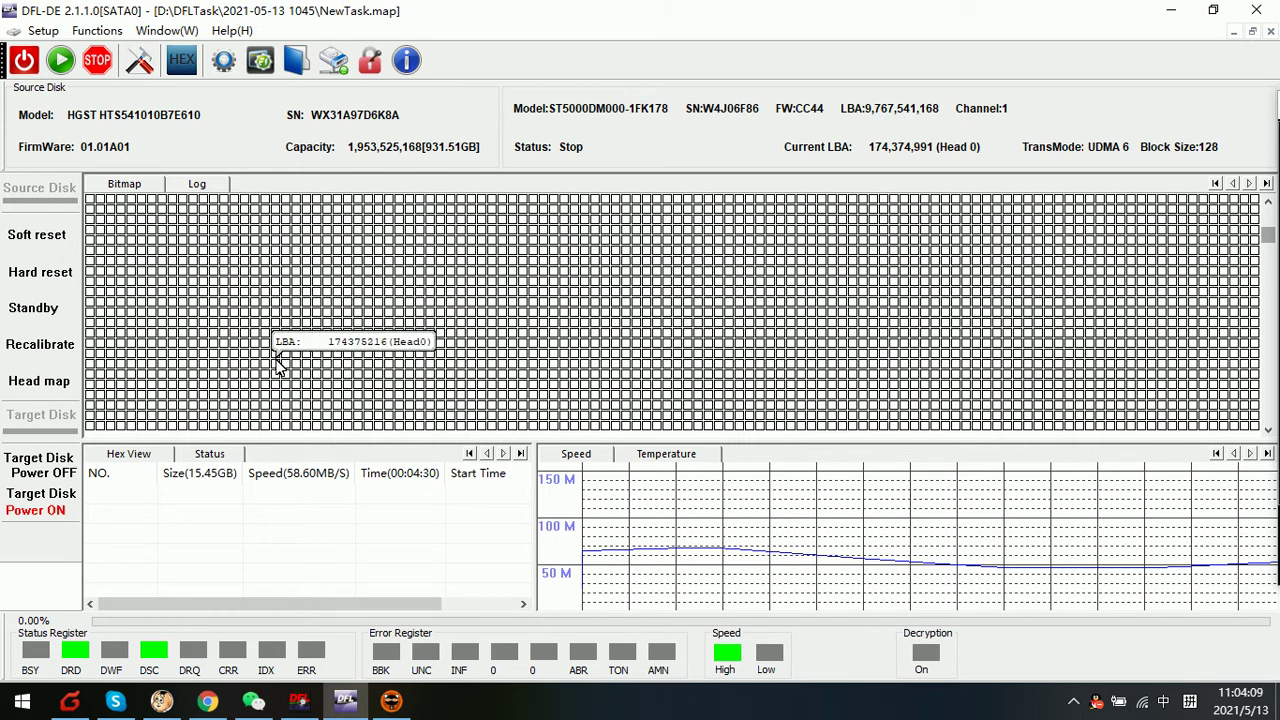
Examine the task log, the sector bitmap and the heads enabled for selective imaging.
click(203, 184)
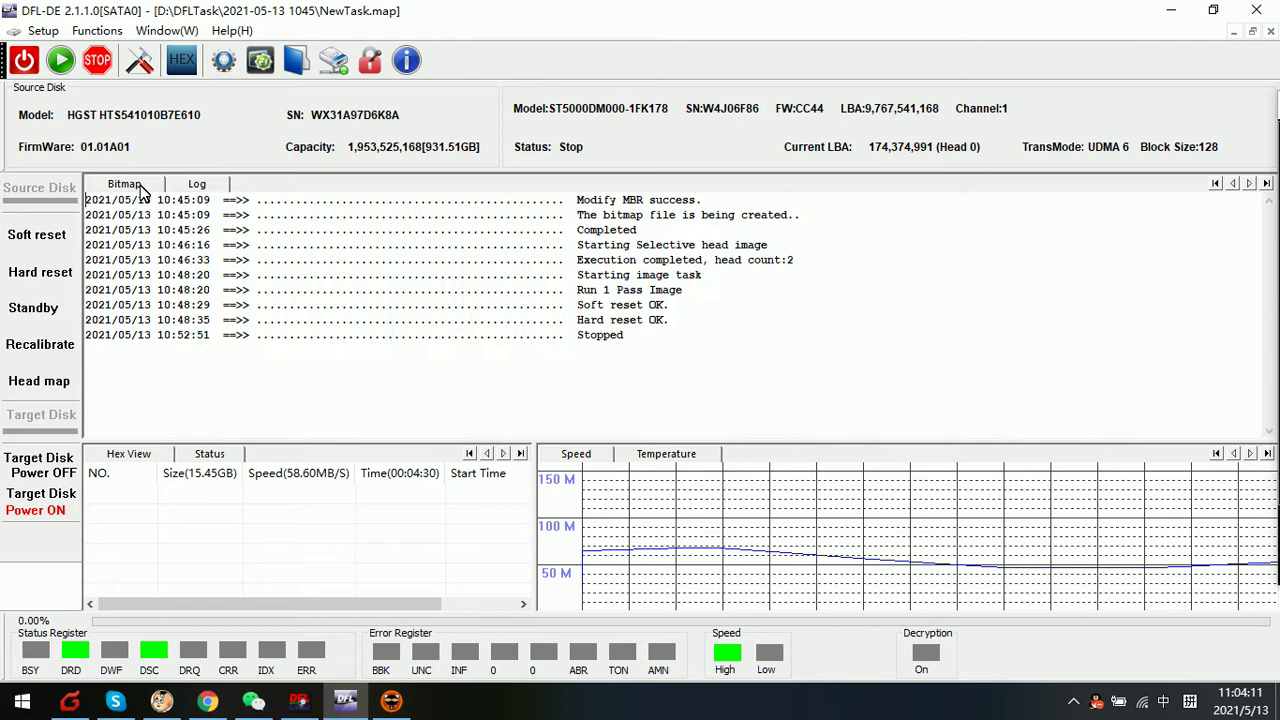
click(143, 188)
click(195, 188)
click(124, 184)
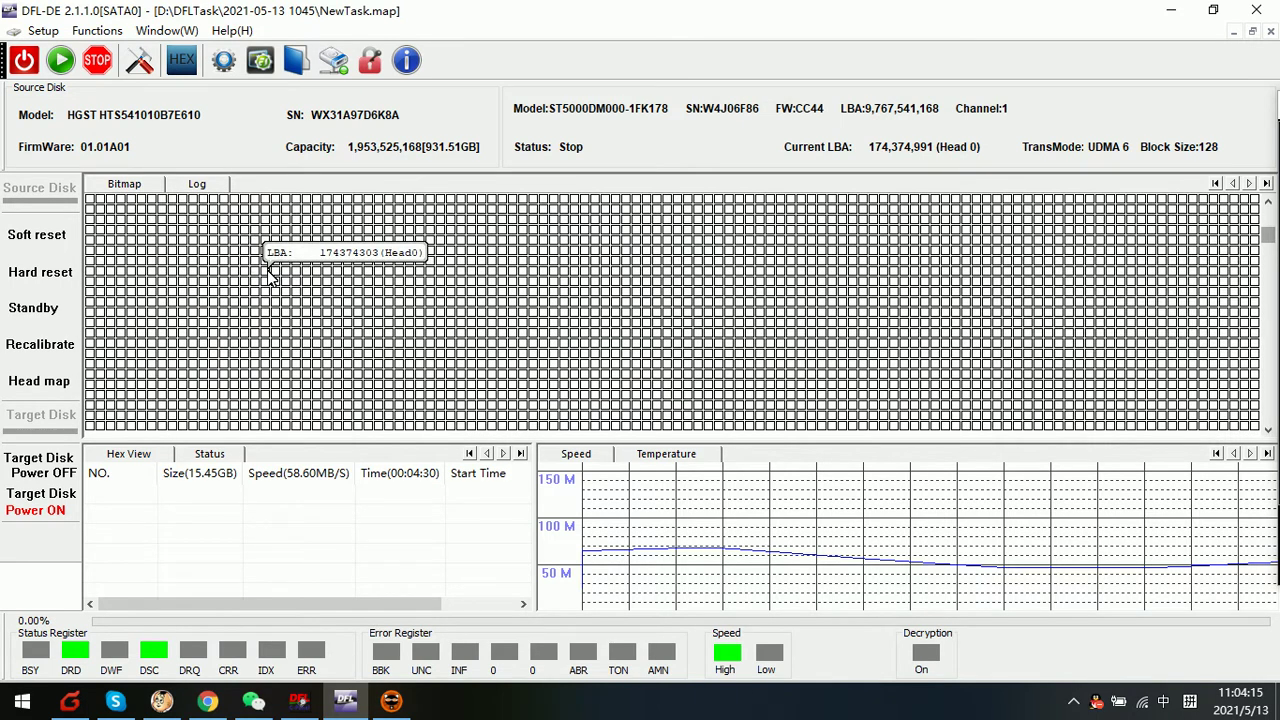
click(37, 391)
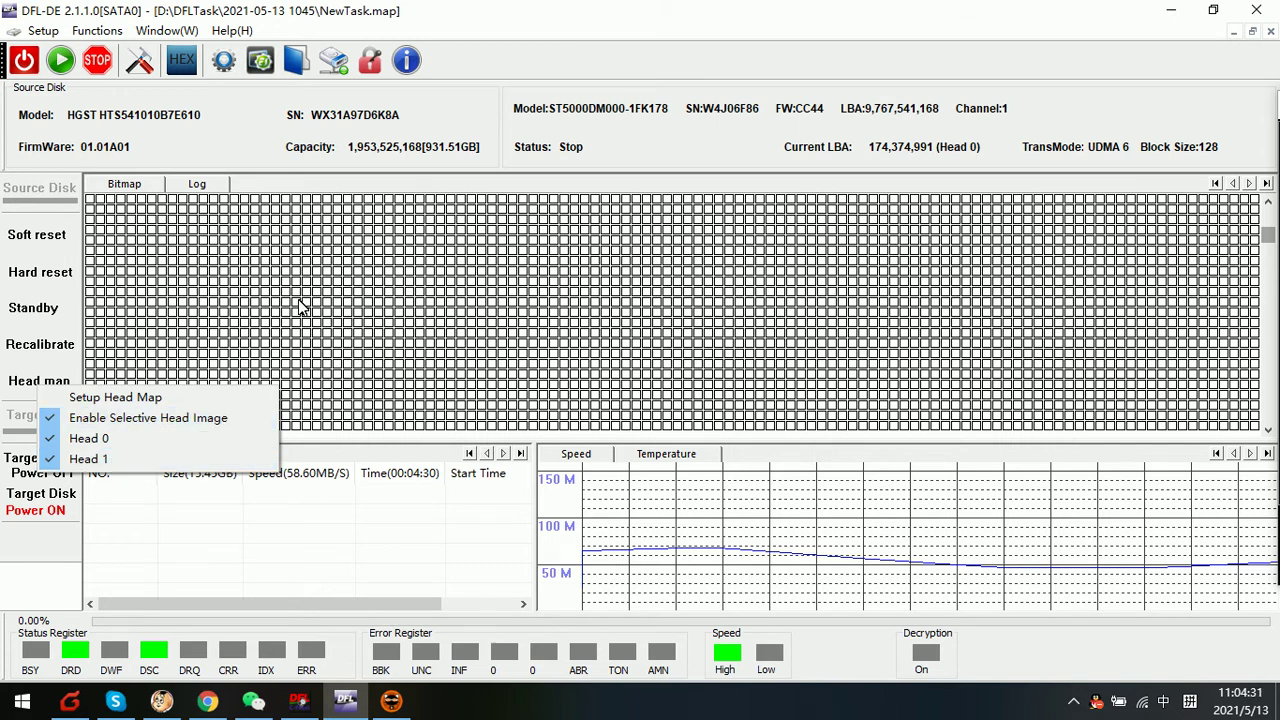
click(191, 293)
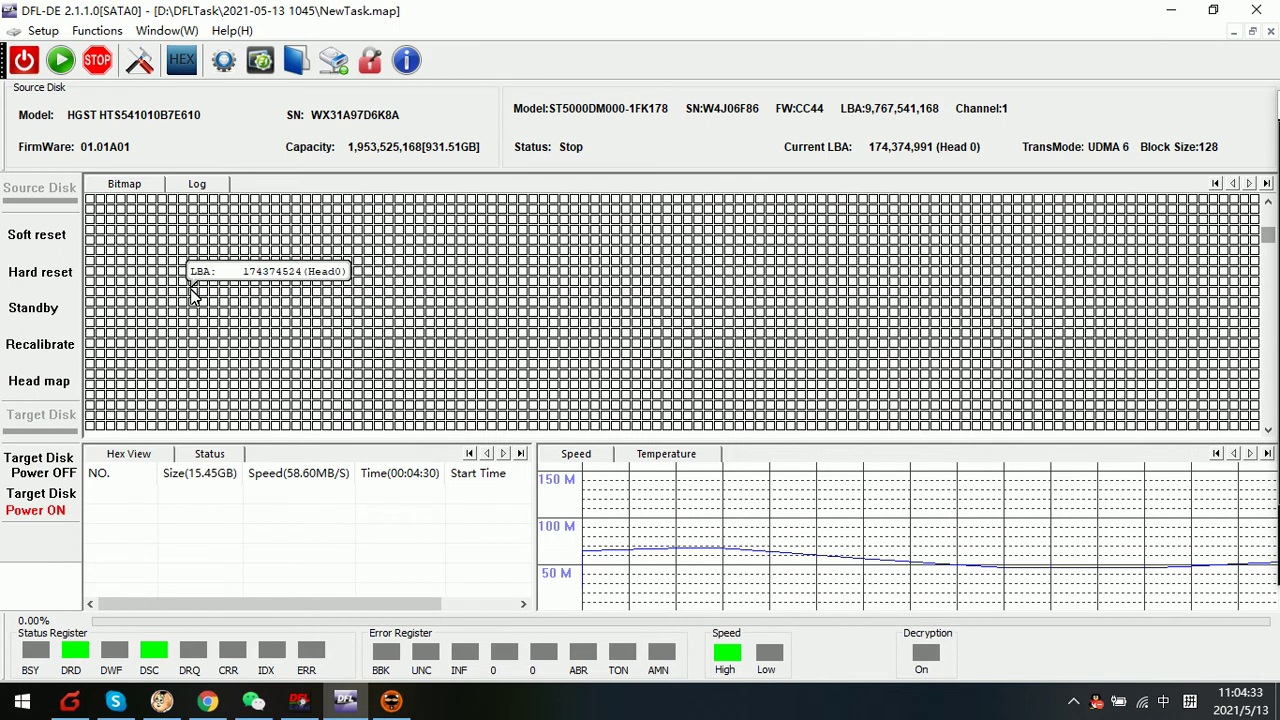
click(183, 187)
click(132, 187)
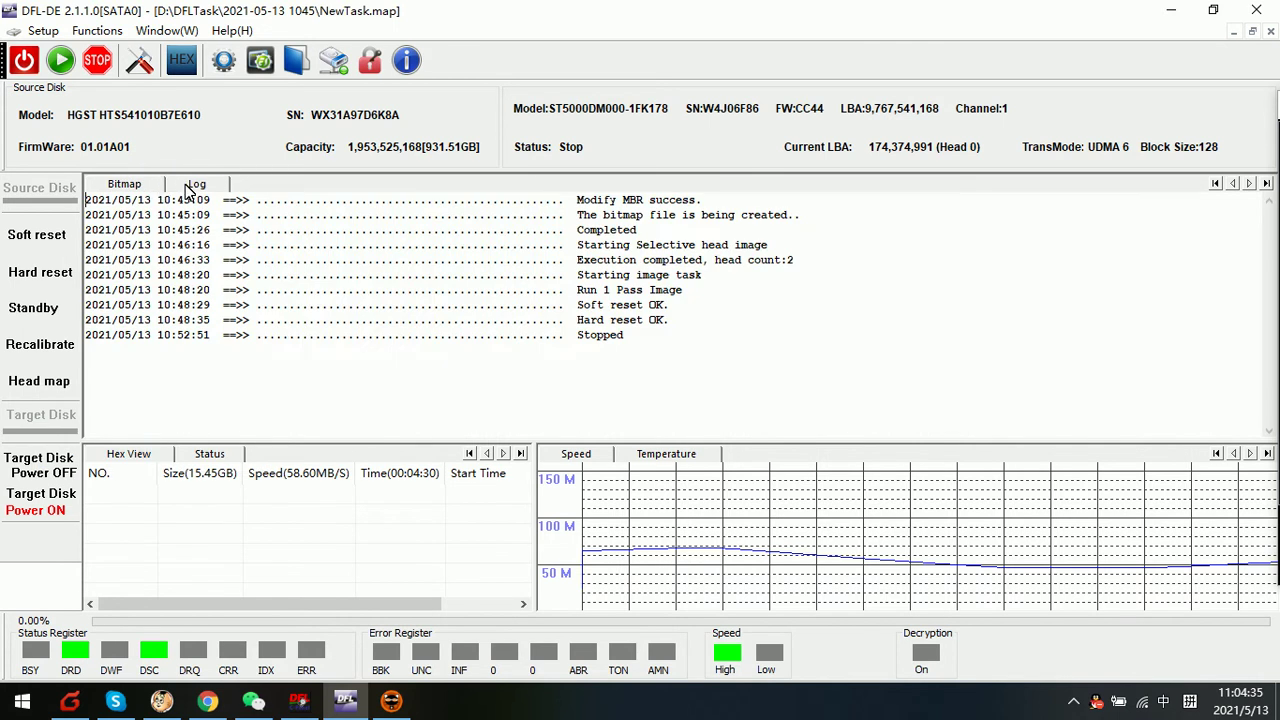
click(132, 187)
click(195, 183)
click(137, 188)
click(193, 186)
click(133, 190)
Start the imaging task and inspect the first red block in the bitmap.
click(60, 60)
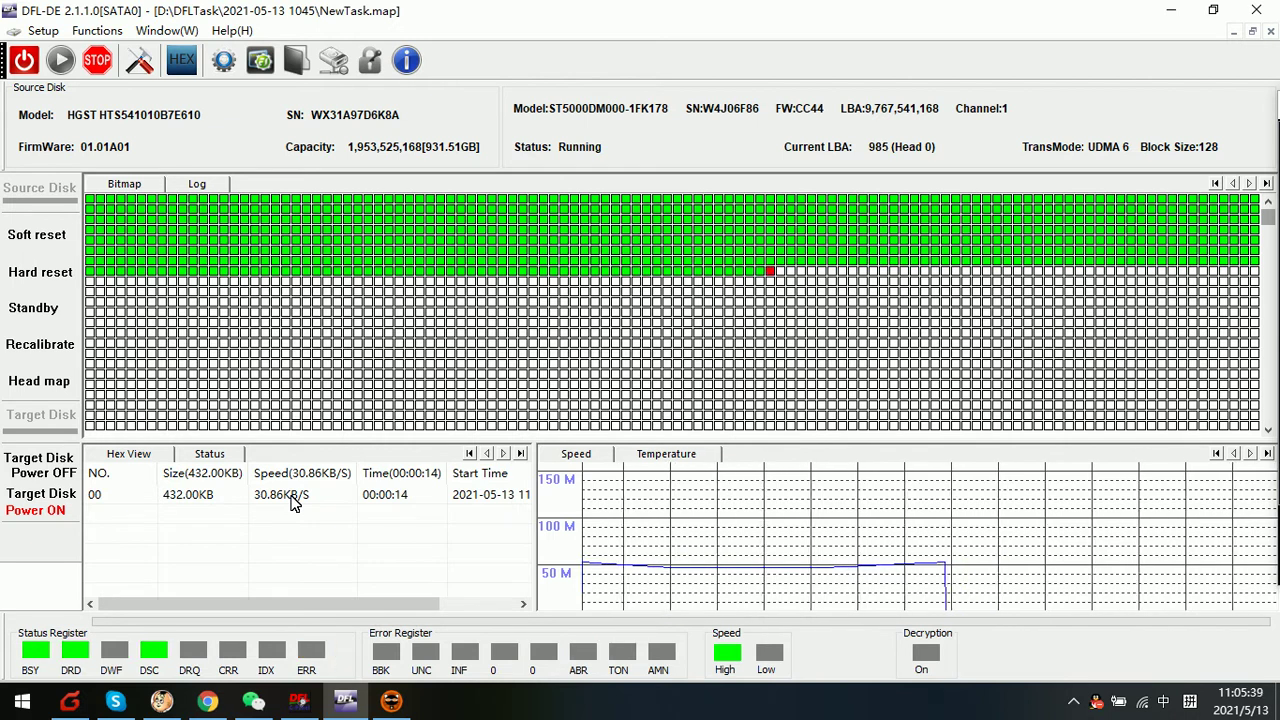
mouse_move(772, 274)
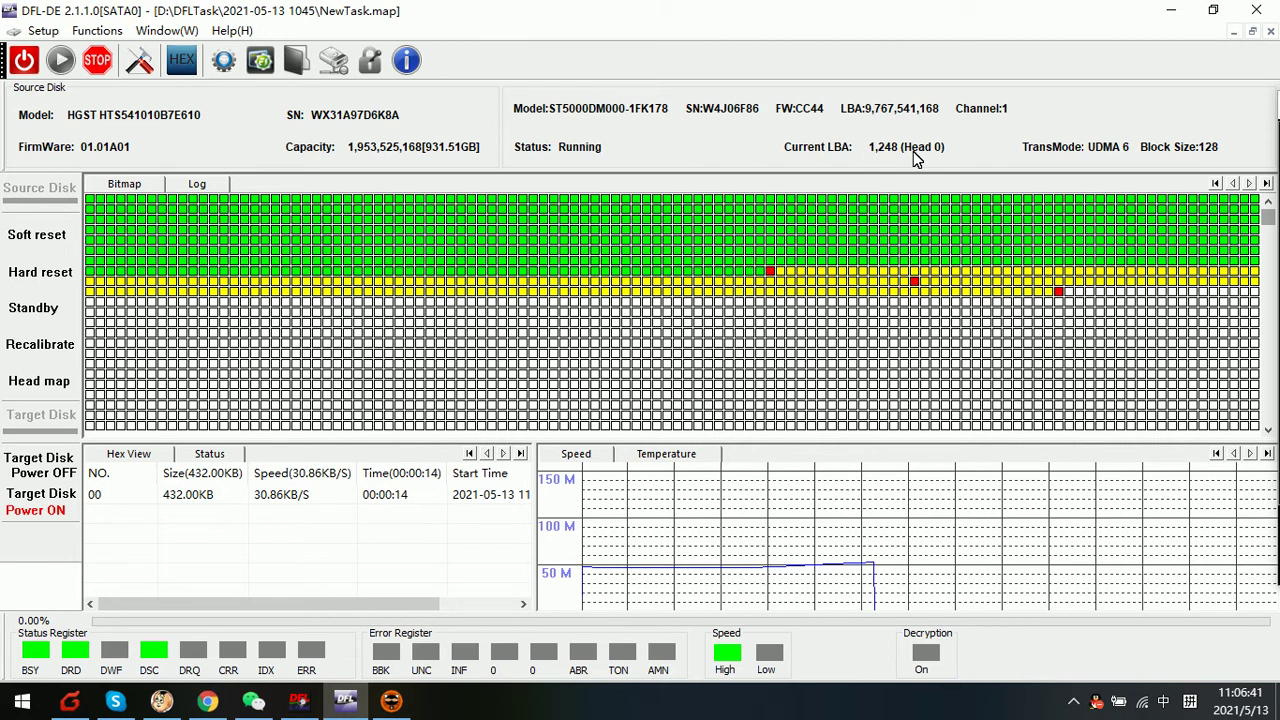
Exclude Head 0 from the running selective head image, and check that only Head 1 is enabled.
click(46, 384)
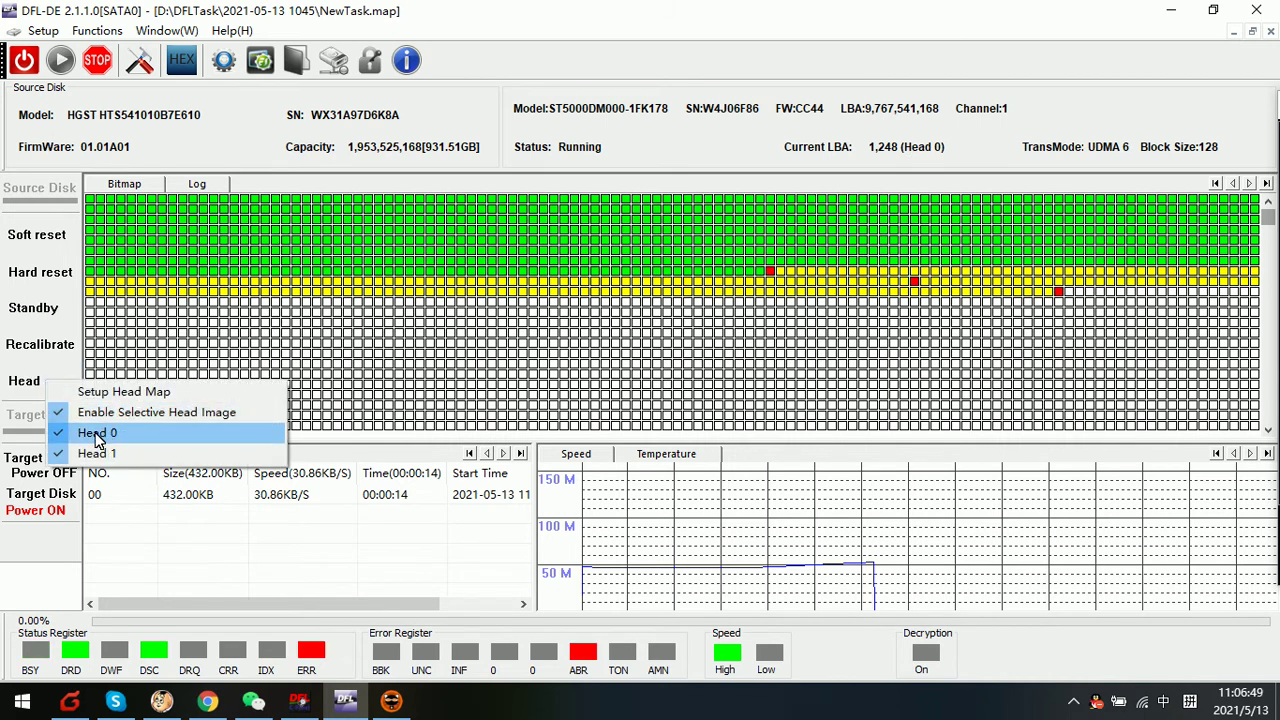
click(133, 440)
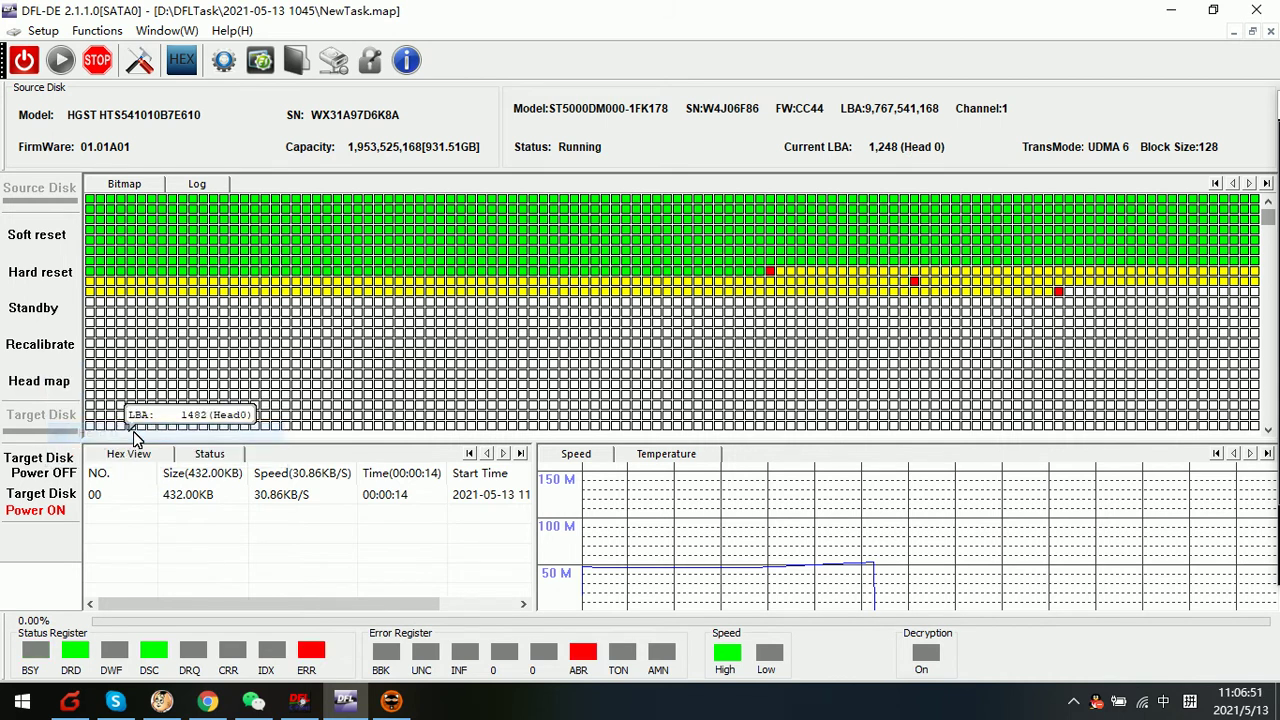
click(62, 385)
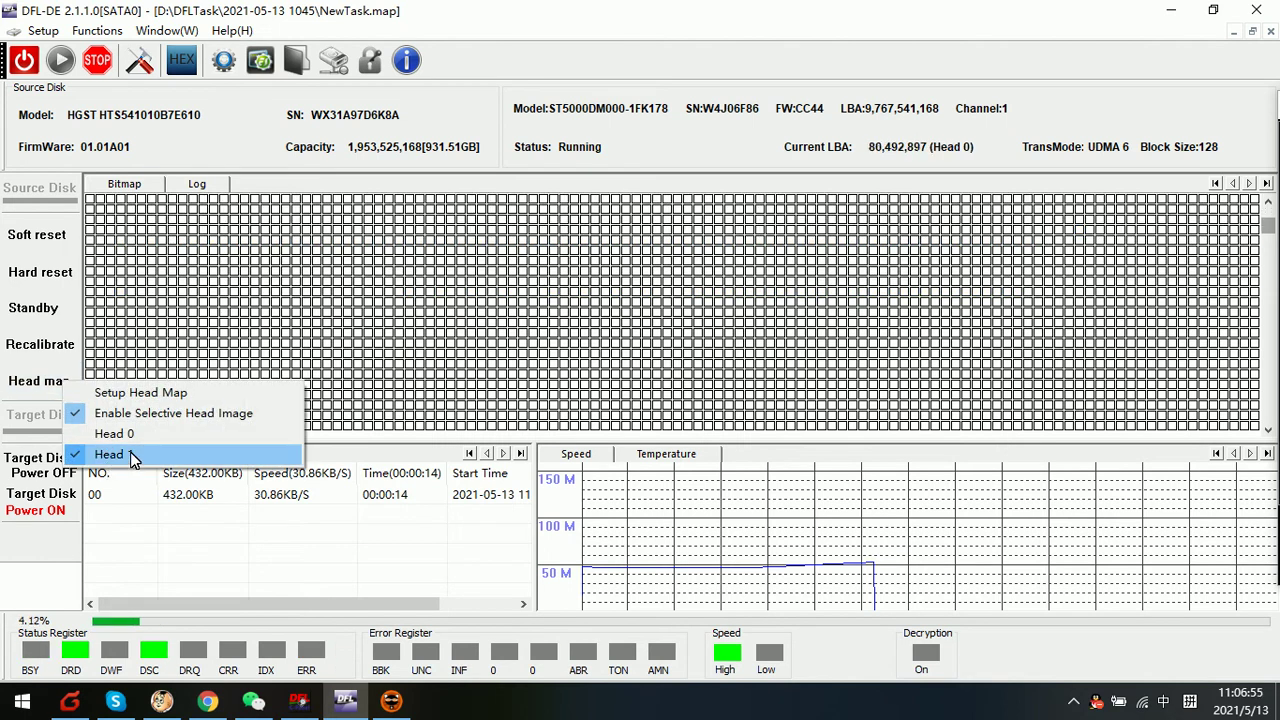
click(350, 313)
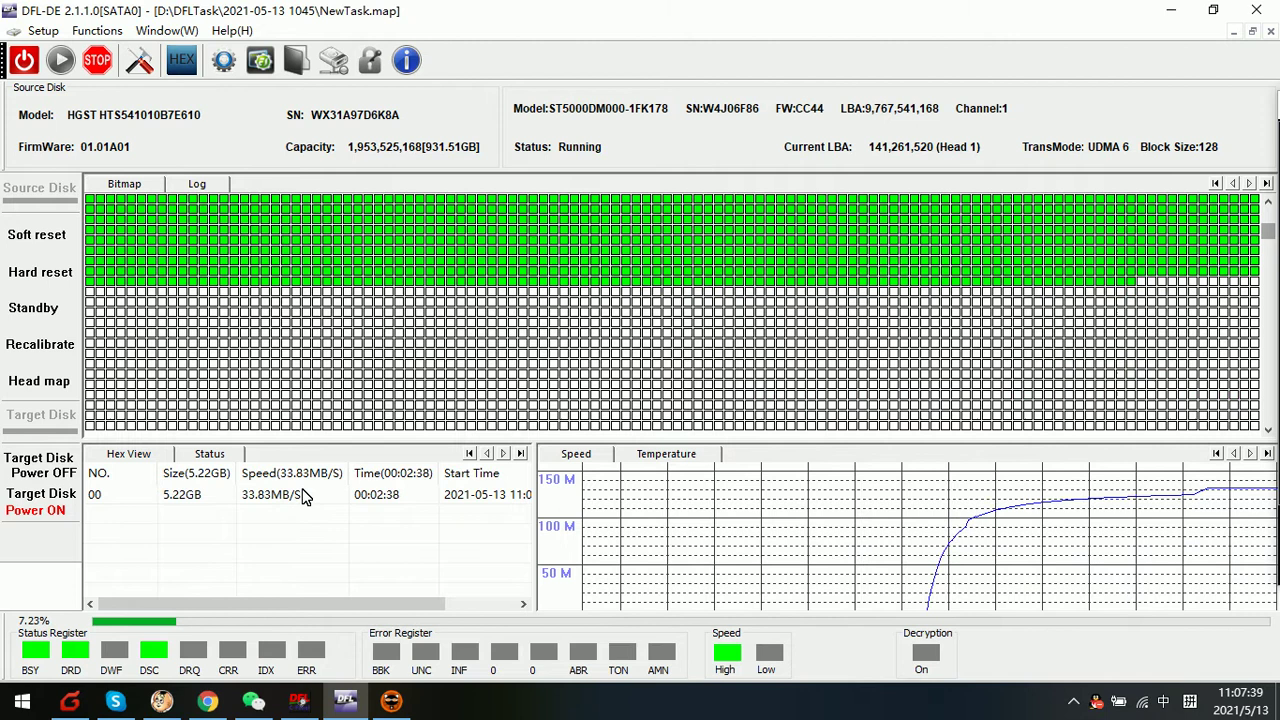
Set the read block size to 1024 sectors in the basic image settings.
click(141, 62)
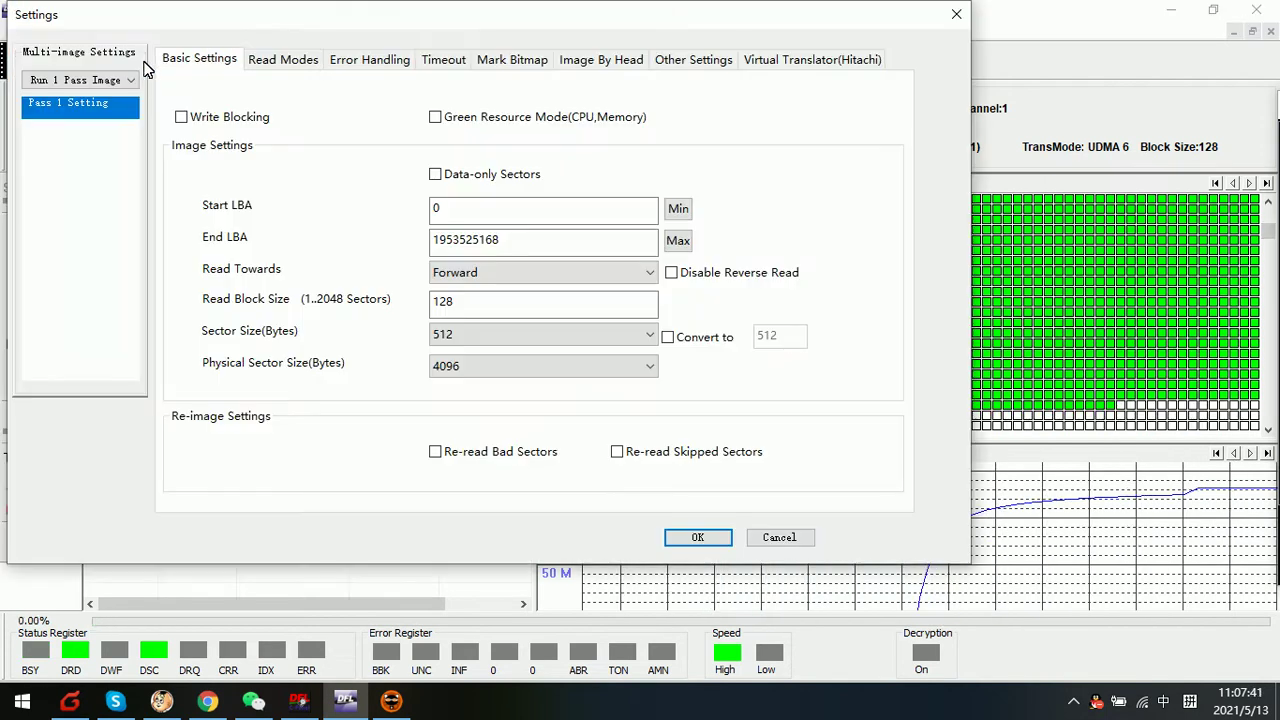
click(476, 302)
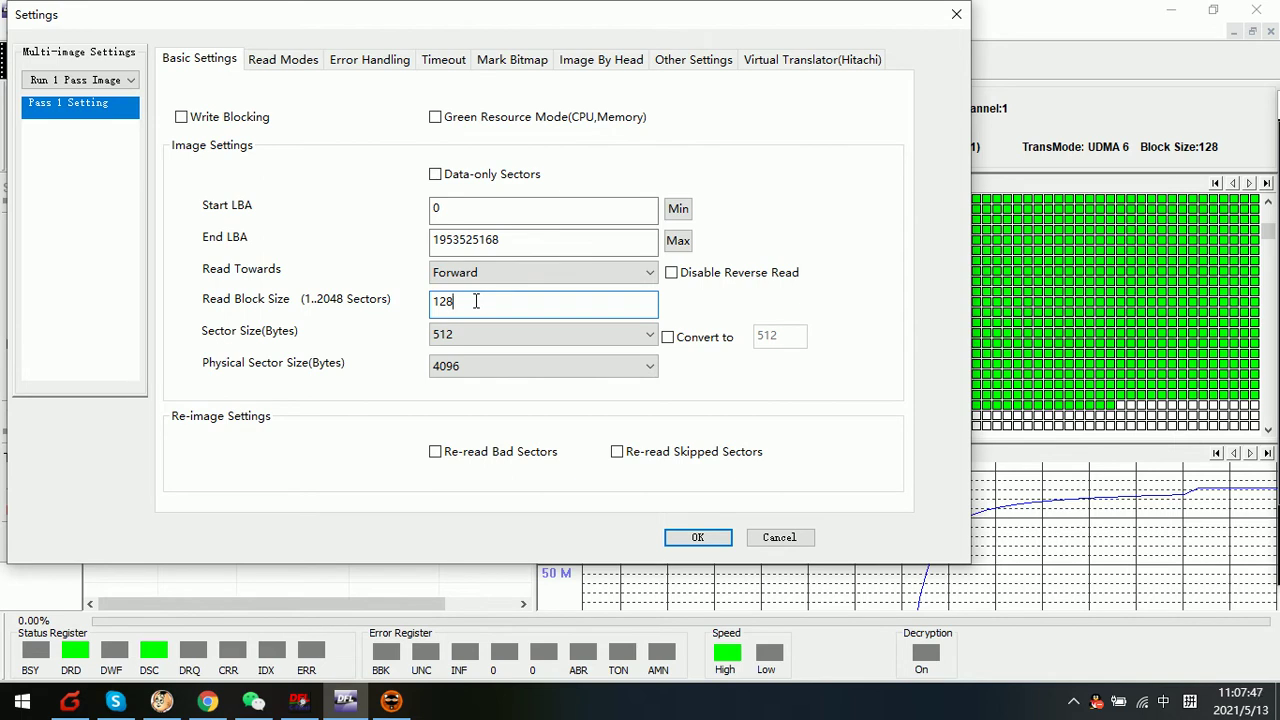
key(BackSpace)
key(BackSpace)
text(024)
click(694, 538)
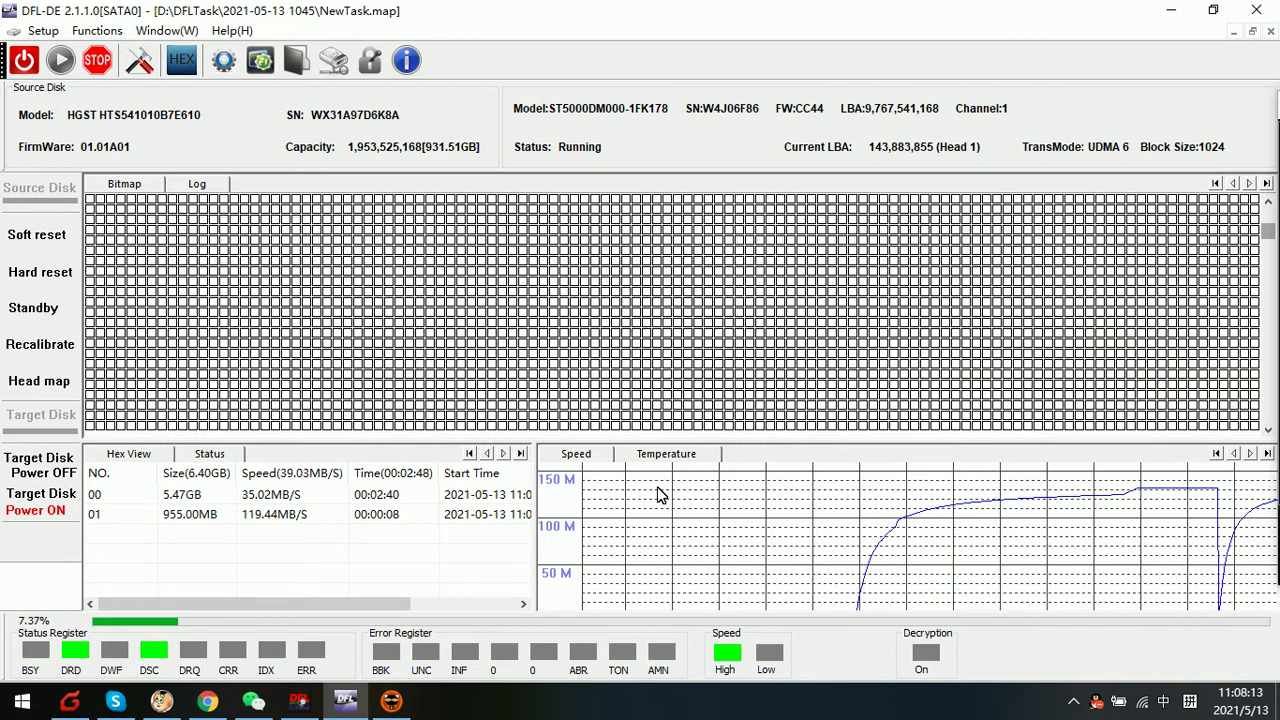
Check the speed of imaging record 01 and review the read block size in the basic image settings.
click(277, 522)
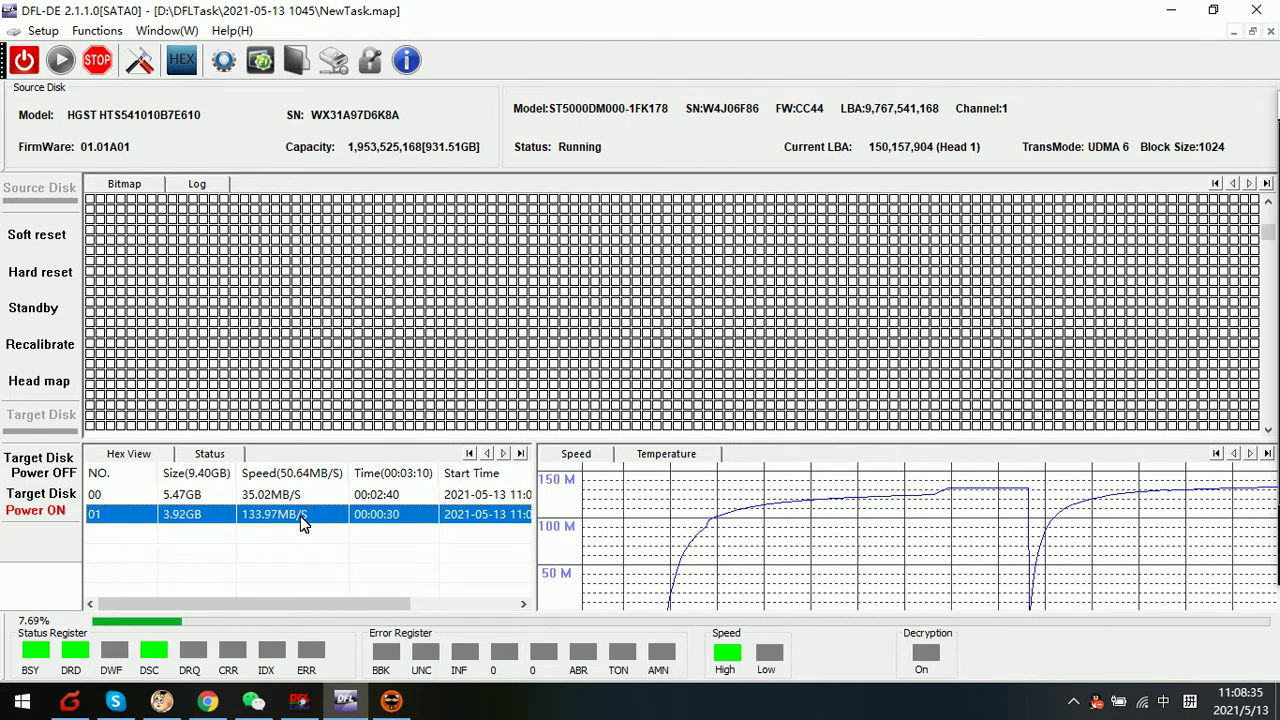
click(143, 70)
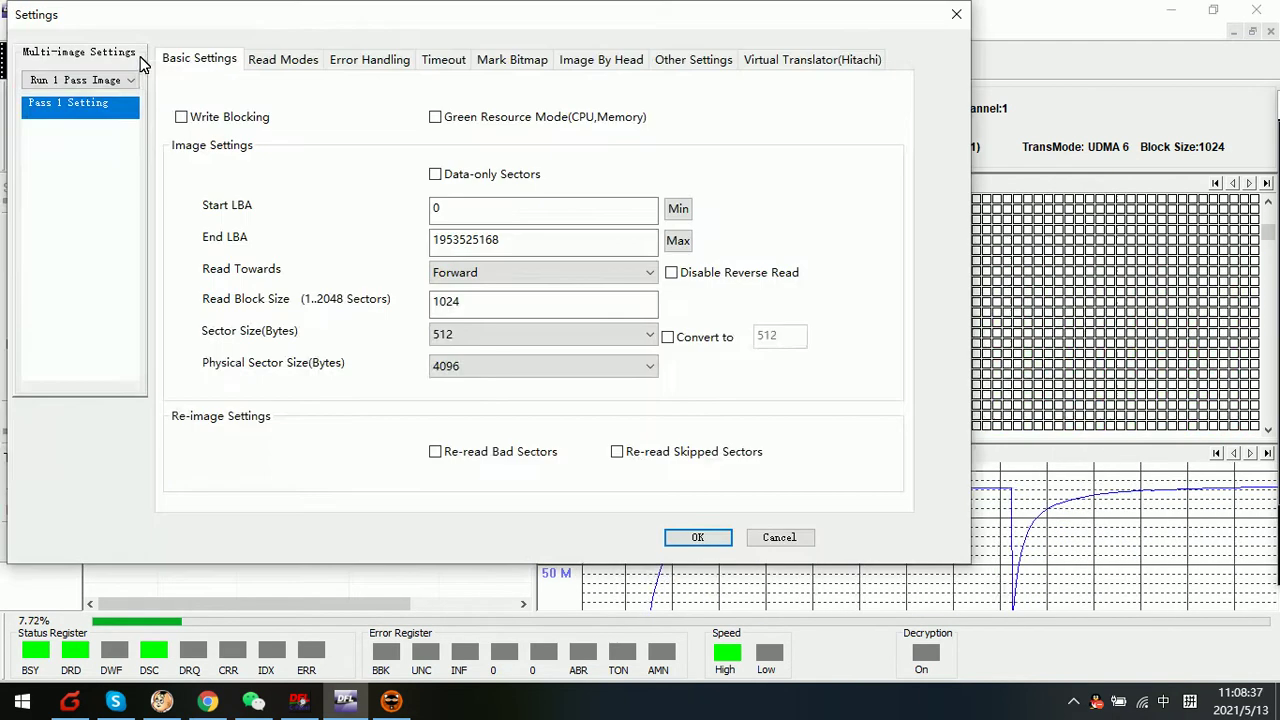
drag(285, 19, 379, 22)
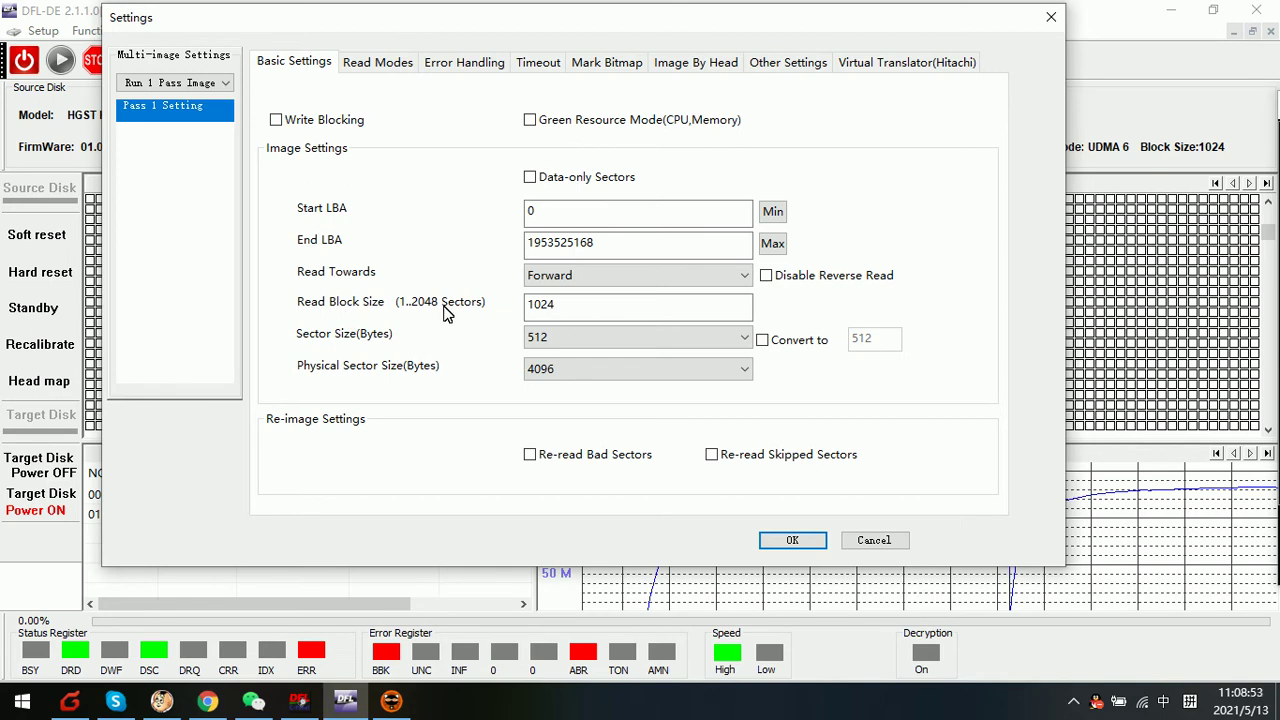
click(555, 306)
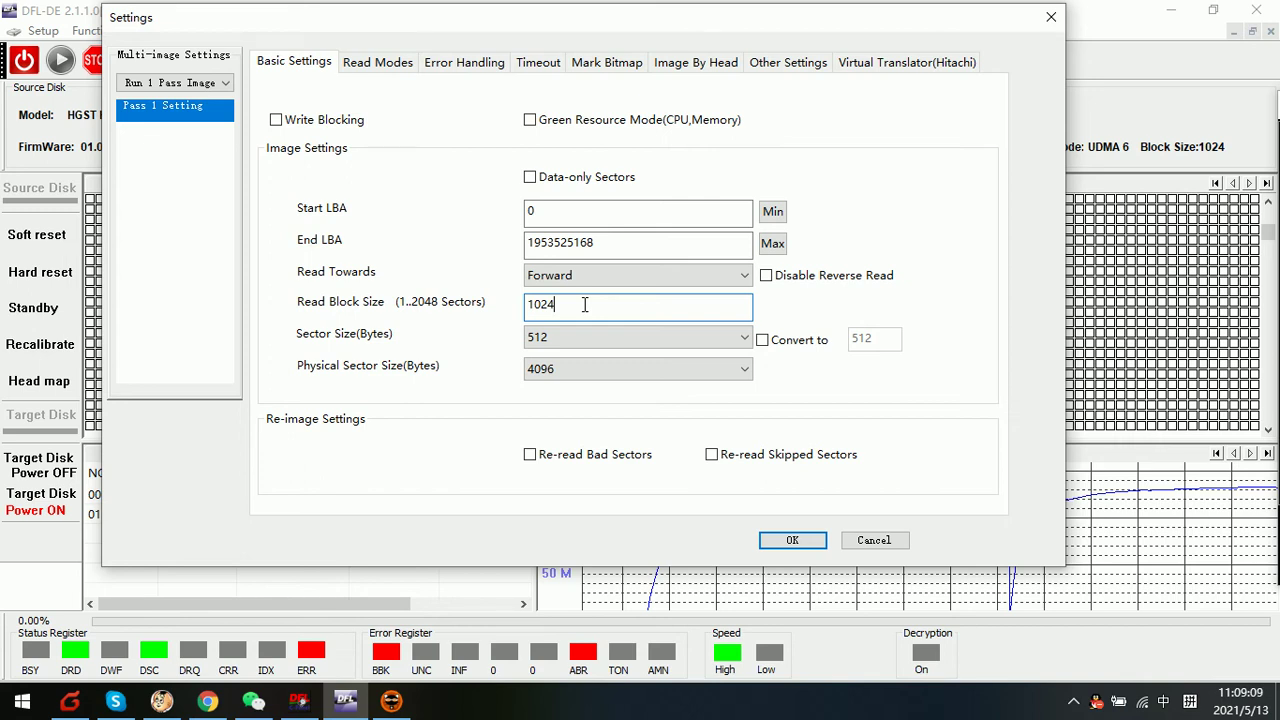
drag(610, 299, 527, 312)
click(578, 308)
click(791, 541)
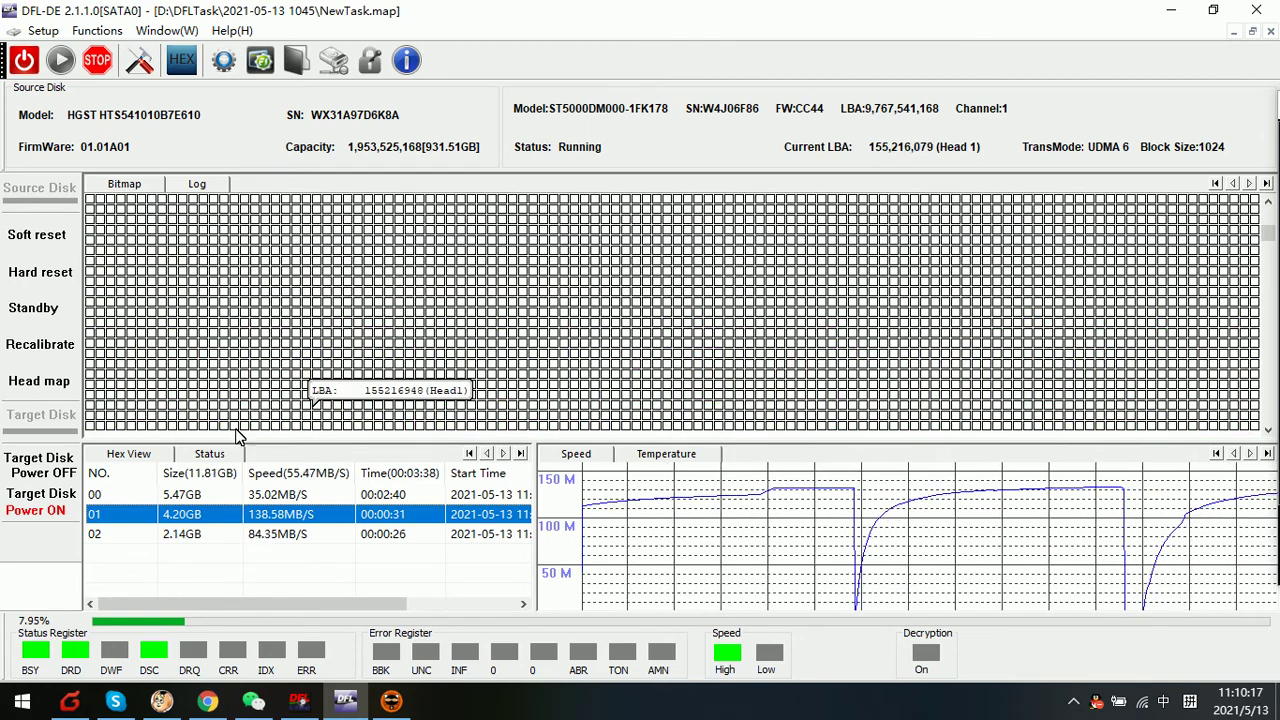
Open the head selection options for the running image task.
click(52, 383)
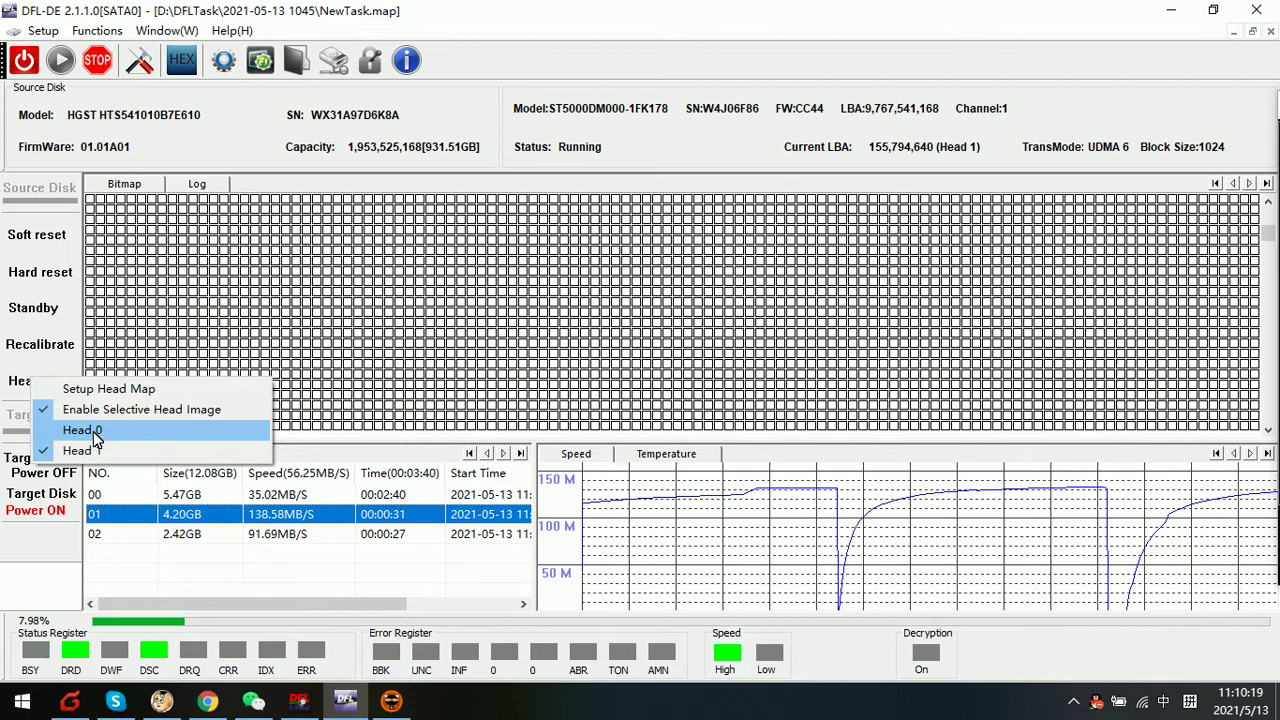